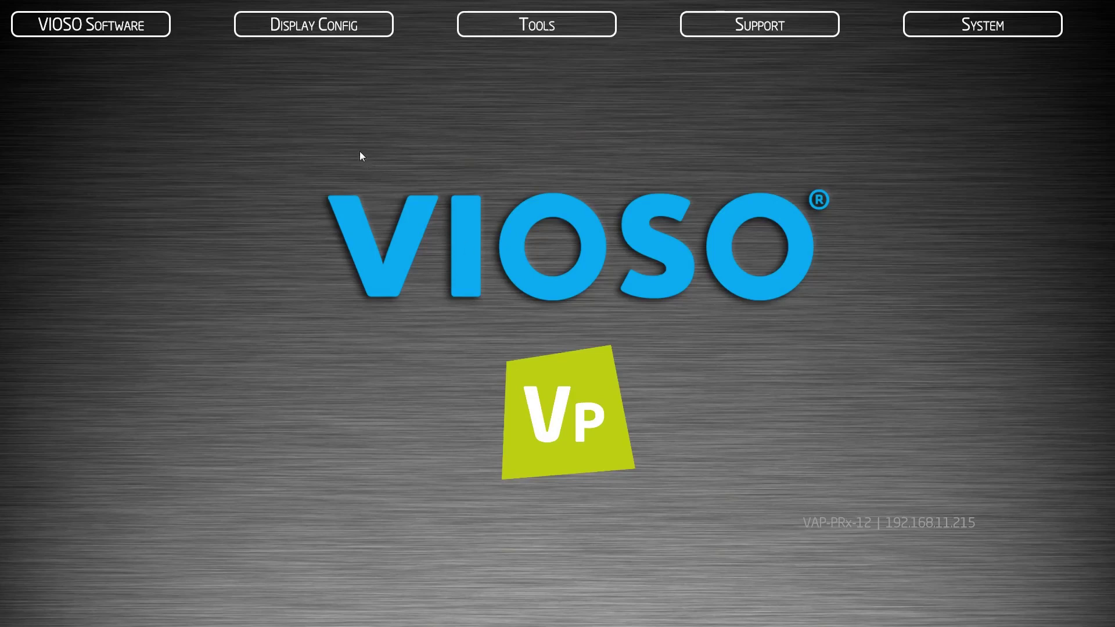
Step: Open Windows display settings and check that displays 2, 4 and 5 run at 1280 × 800
click(327, 19)
click(329, 137)
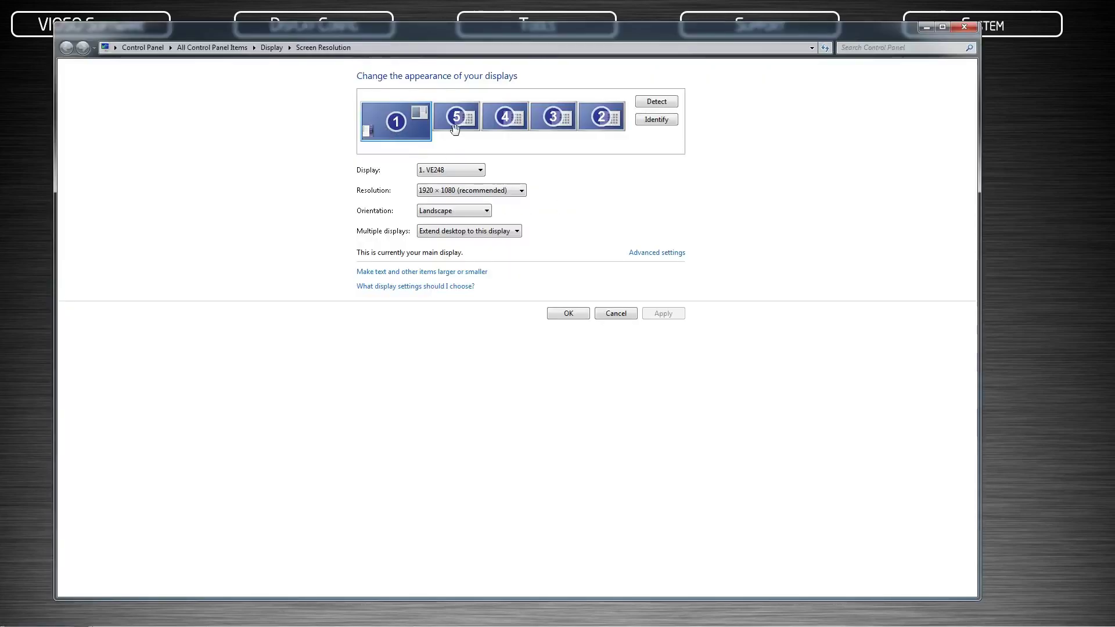
click(602, 120)
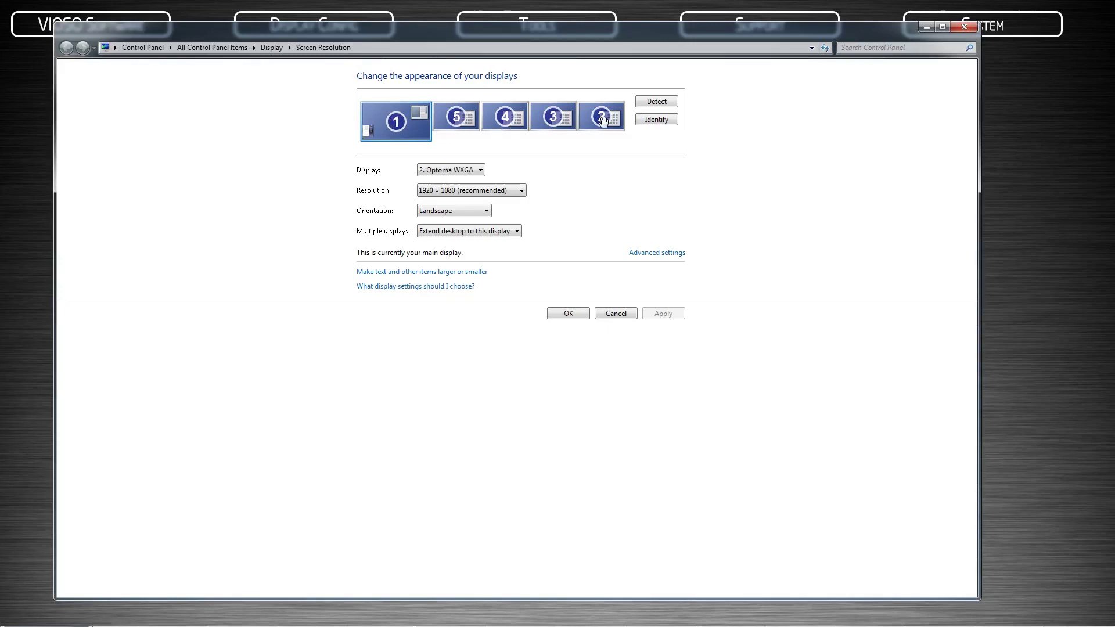
click(516, 119)
click(458, 119)
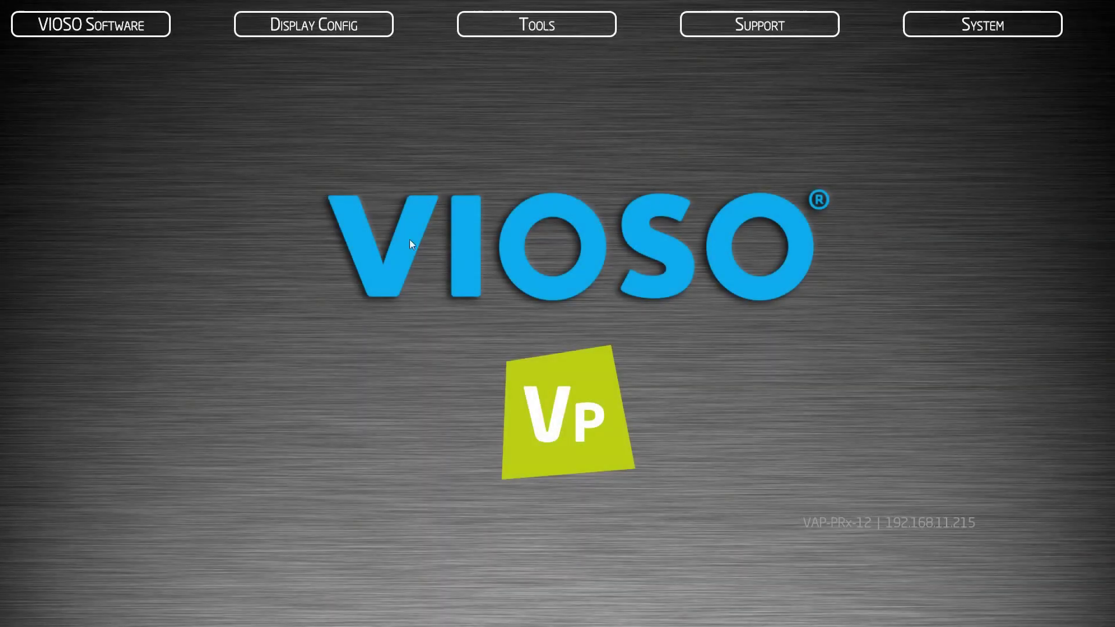
Step: Launch NVIDIA Control Panel and scroll the system topology to the Quadro M4000 HDMI projectors
click(336, 27)
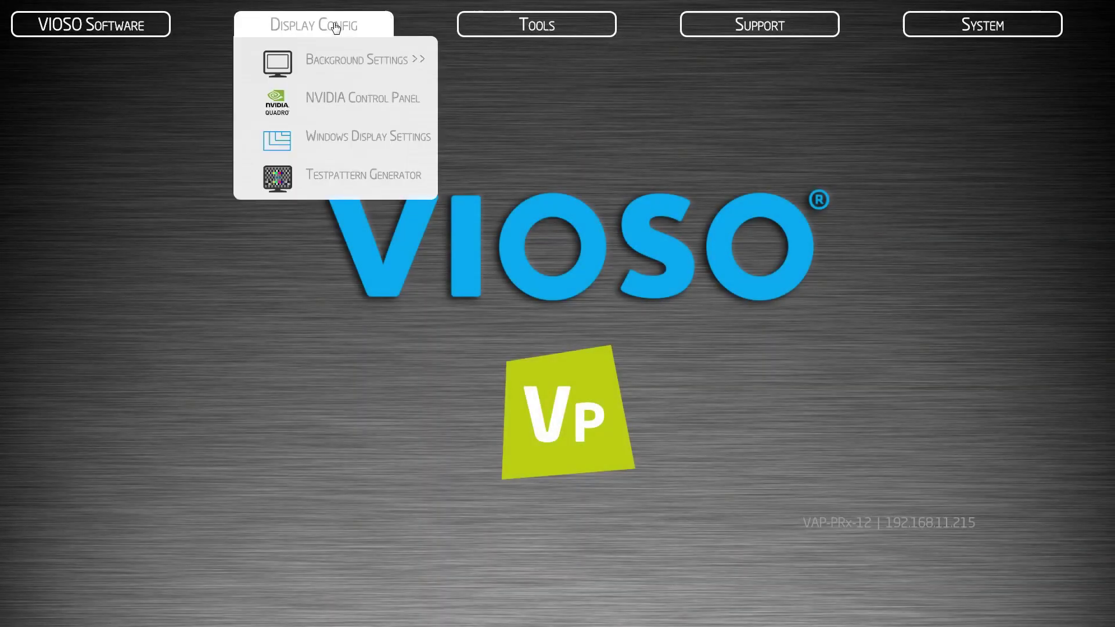
click(351, 99)
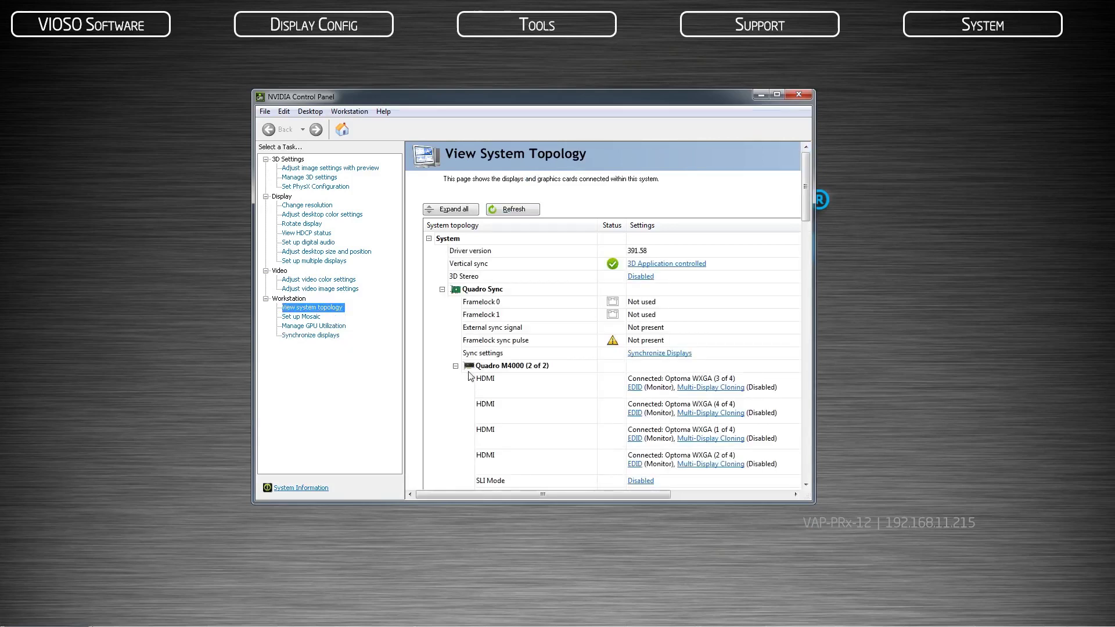
drag(802, 201, 806, 231)
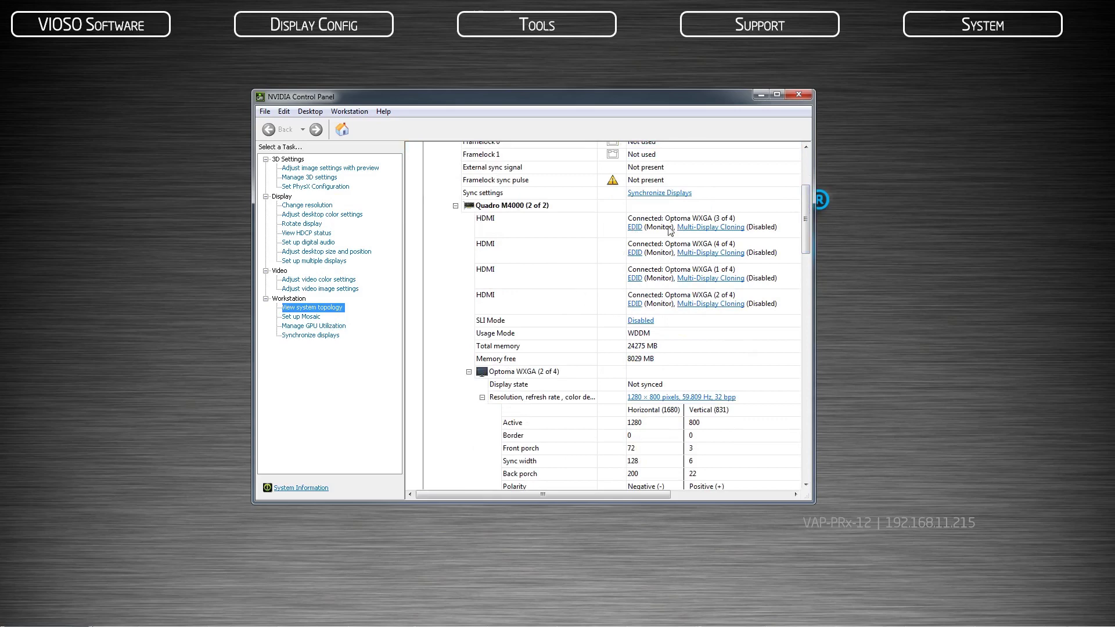
drag(804, 227, 813, 206)
Step: Export the Optoma WXGA (3 of 4) EDID to a file named 'Optoma LED'
click(634, 246)
drag(573, 165, 718, 164)
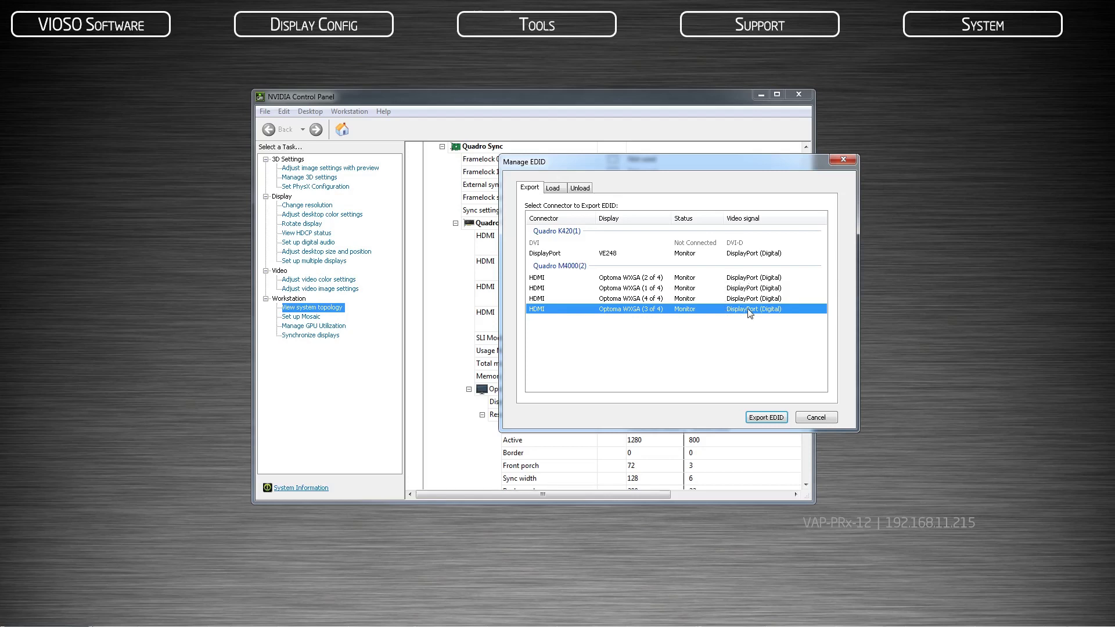
click(760, 417)
text(Optoma LED)
click(960, 500)
Step: On the Load tab, choose Optoma LED.txt as the EDID file to load
click(553, 188)
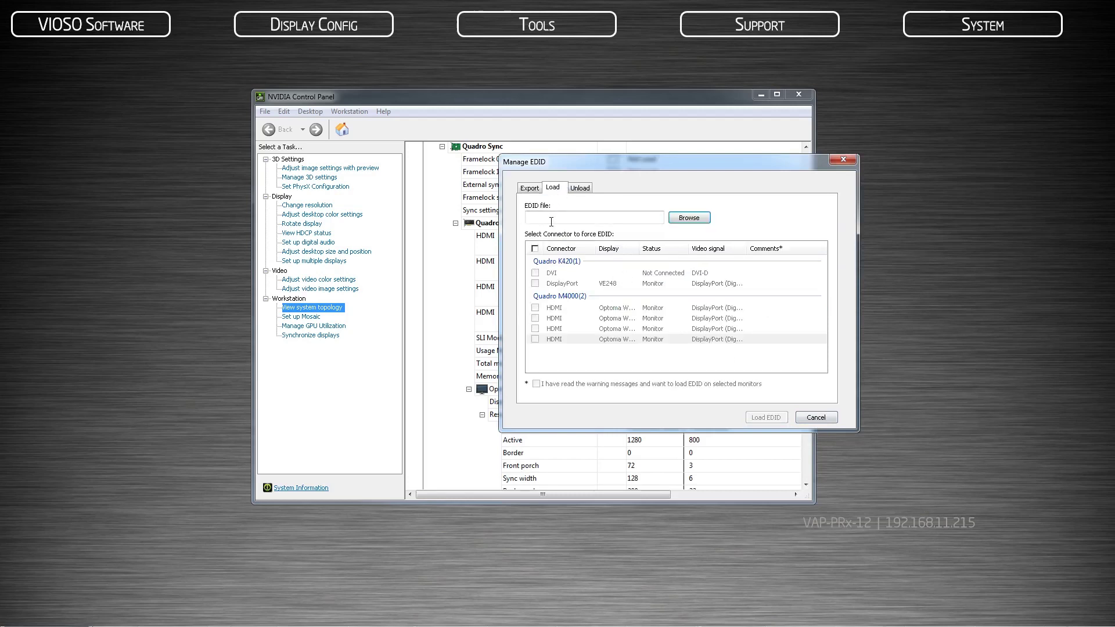
click(685, 218)
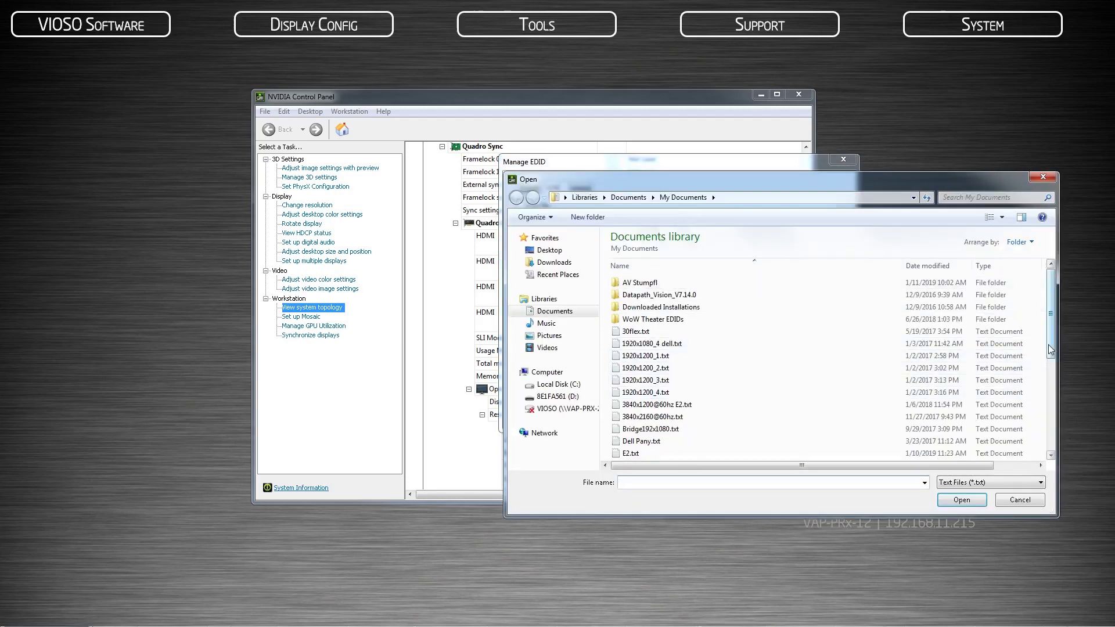
scroll(1051, 348, down, 4)
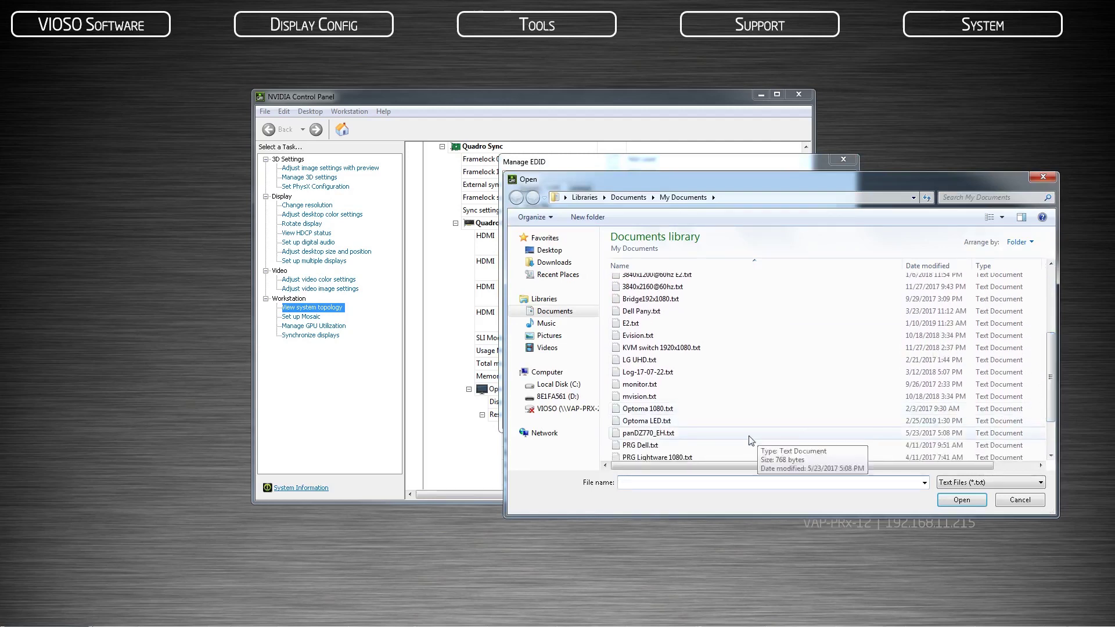
click(646, 420)
click(961, 500)
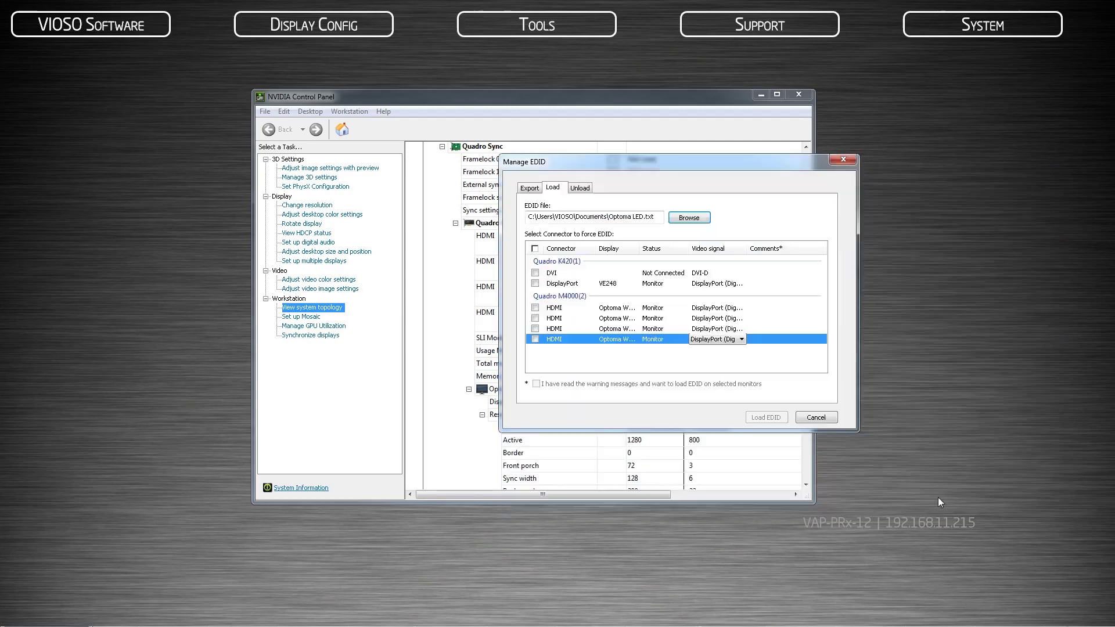
Step: Tick the four Quadro M4000 HDMI Optoma connectors to receive the Optoma LED EDID
click(534, 308)
click(534, 318)
click(535, 329)
click(535, 339)
click(742, 308)
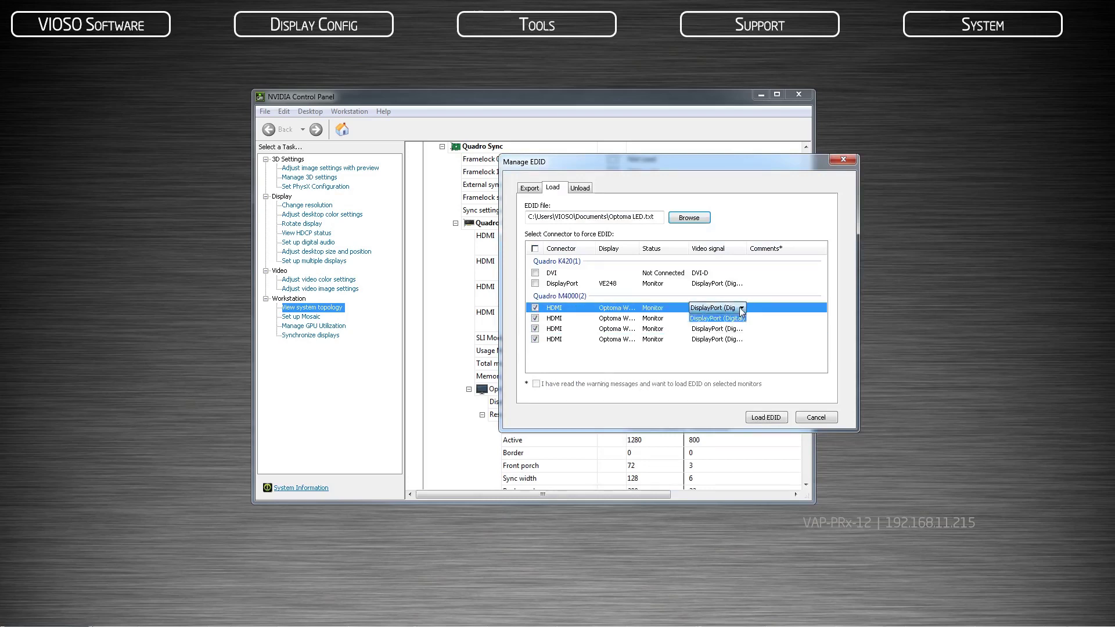
click(769, 313)
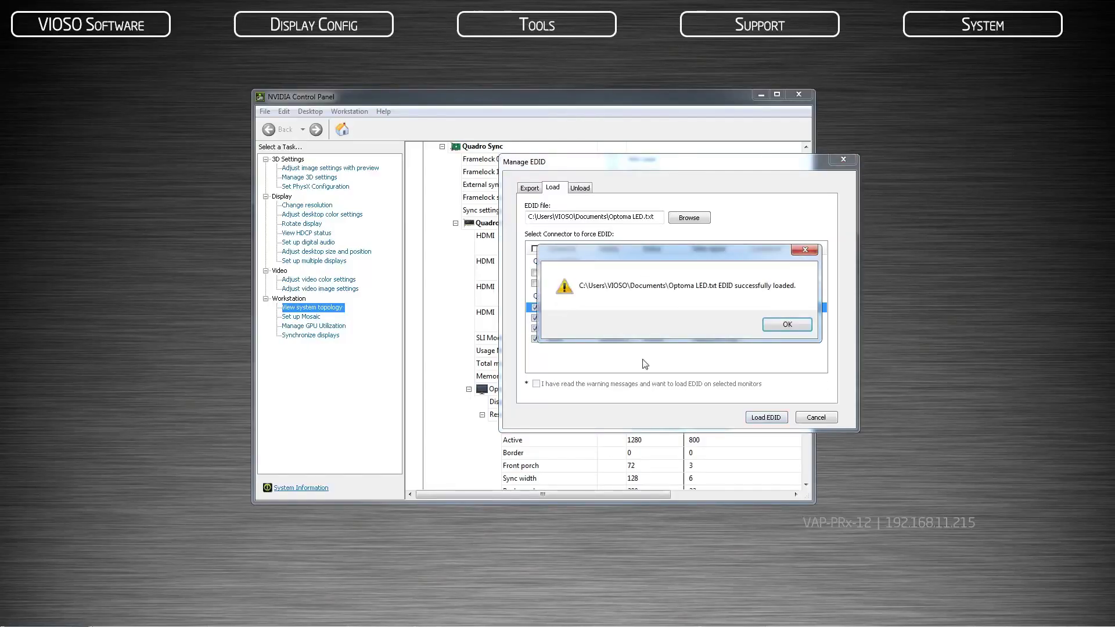
Step: Acknowledge the successful EDID load and close the Manage EDID dialog
click(795, 327)
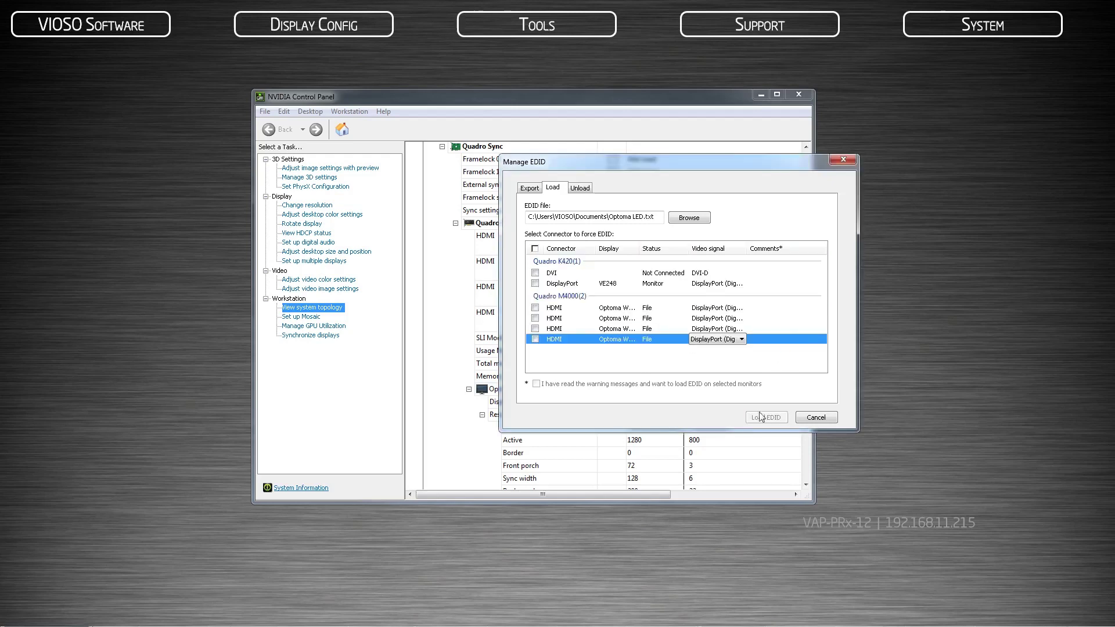
click(841, 161)
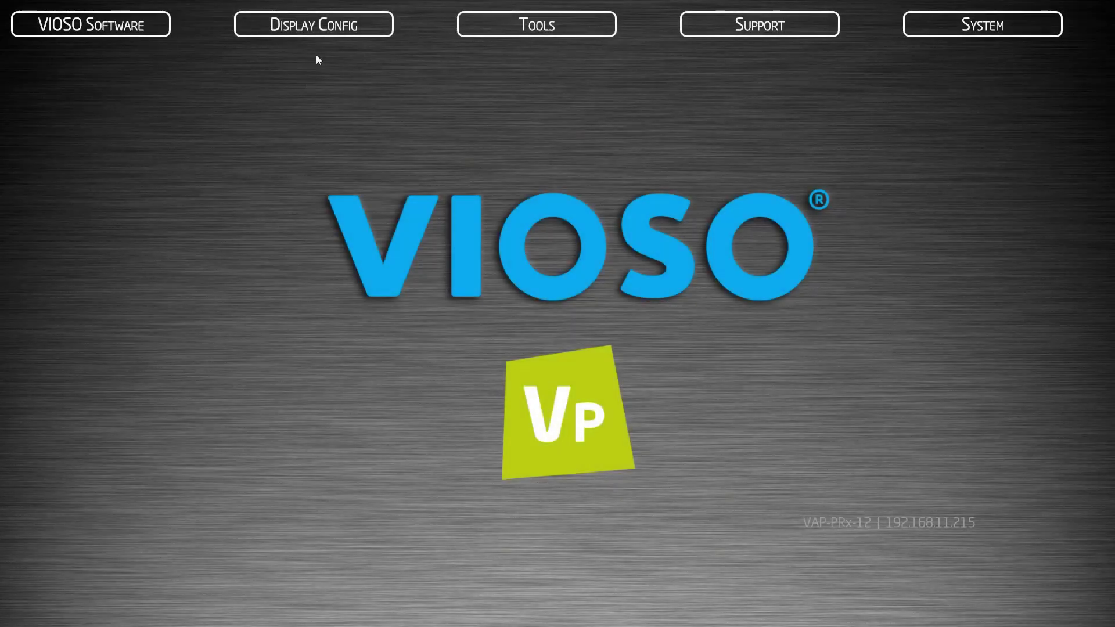
Step: Reopen NVIDIA Control Panel and create a new configuration under Set up Mosaic
click(313, 25)
click(329, 102)
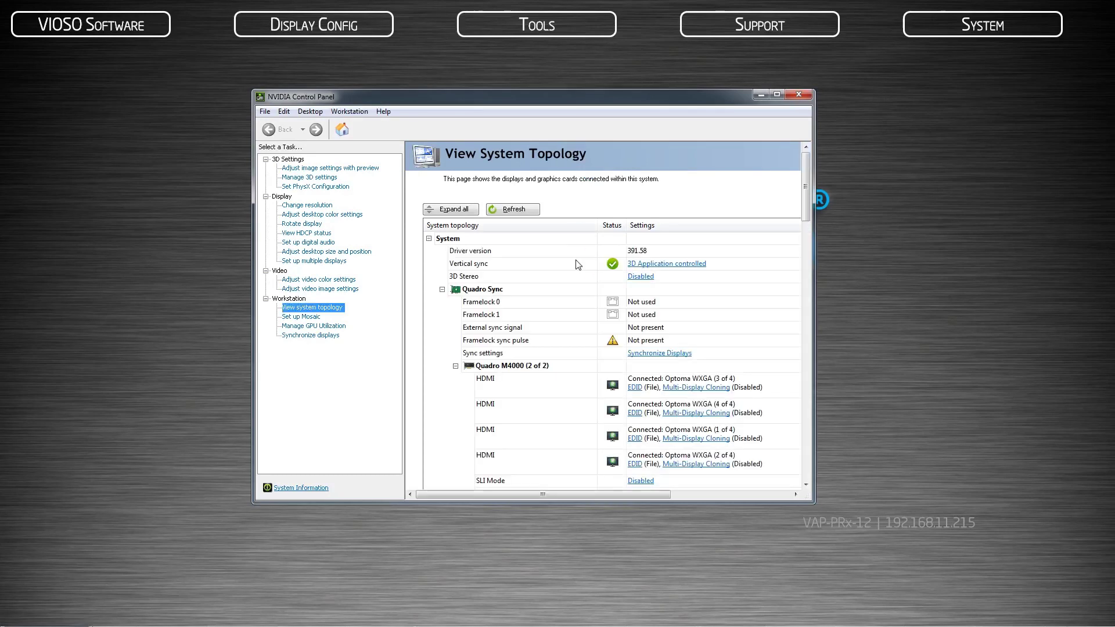
click(308, 316)
click(500, 233)
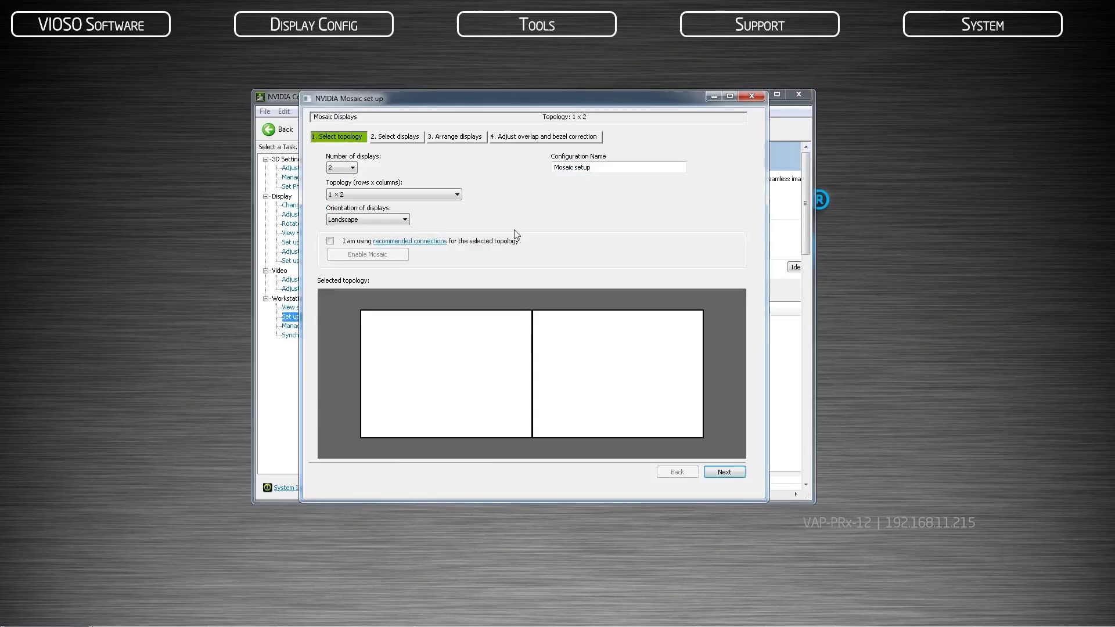
Step: Set the Mosaic to 4 displays with a 2 × 2 topology
click(341, 168)
click(341, 195)
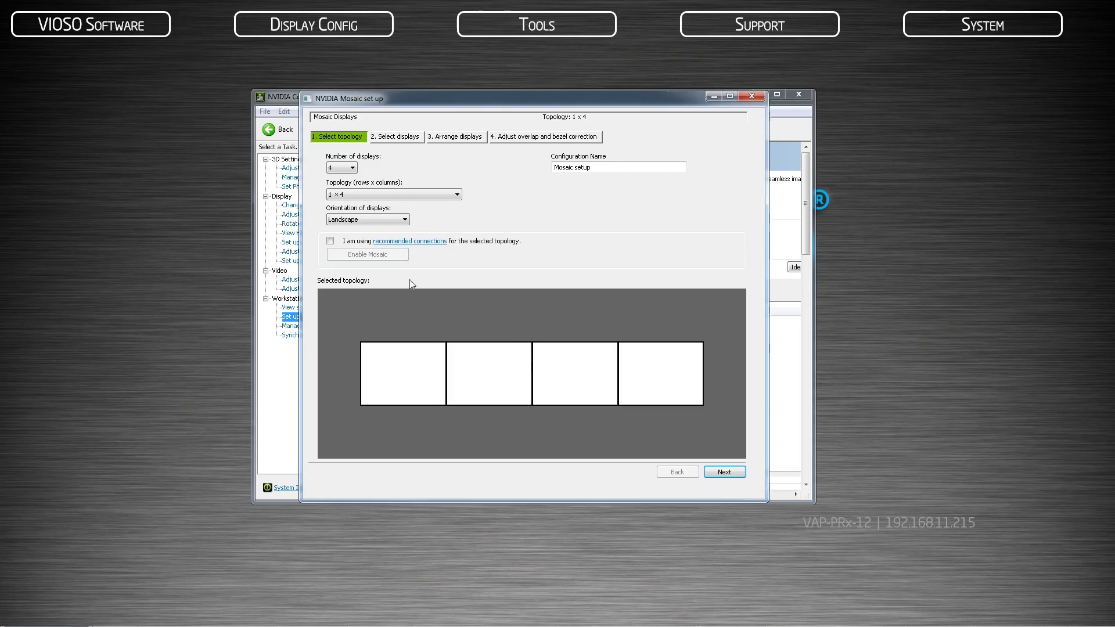
click(456, 194)
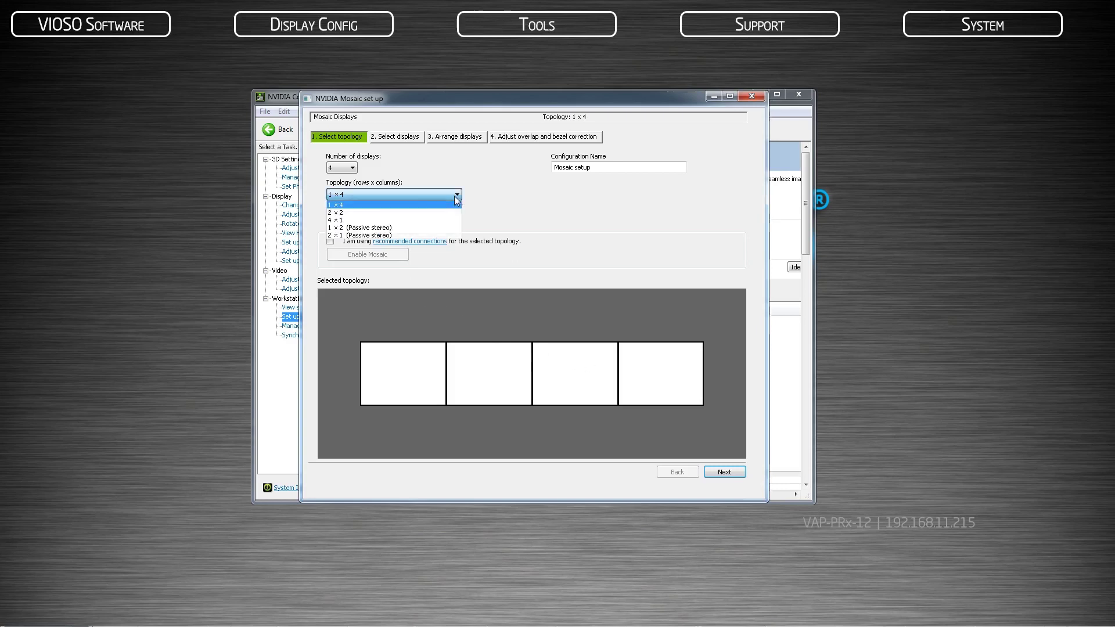
click(414, 222)
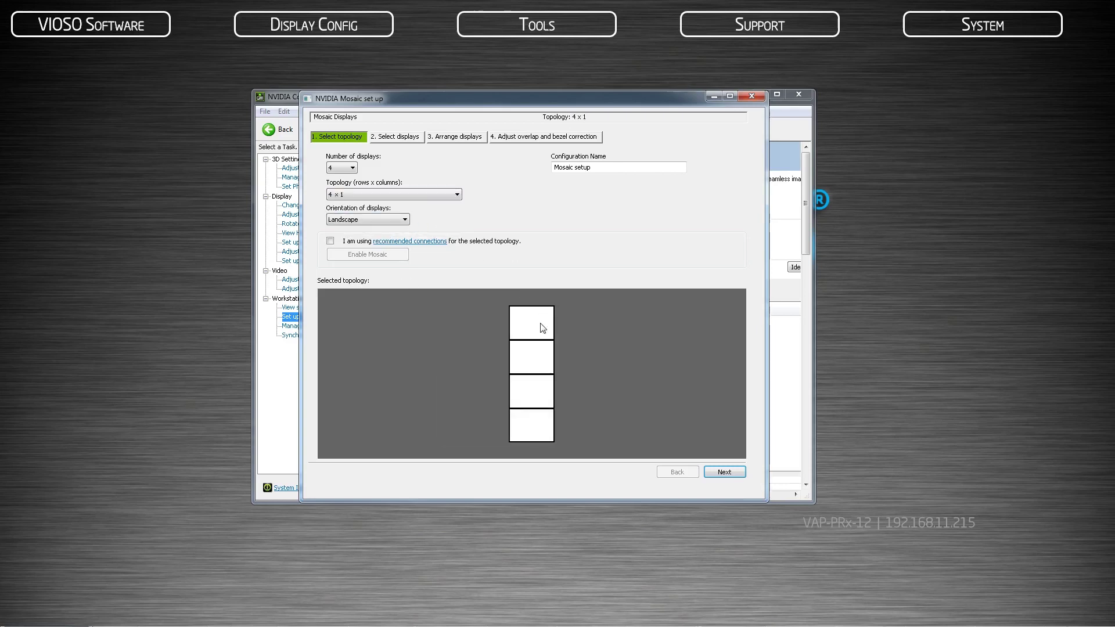
click(457, 195)
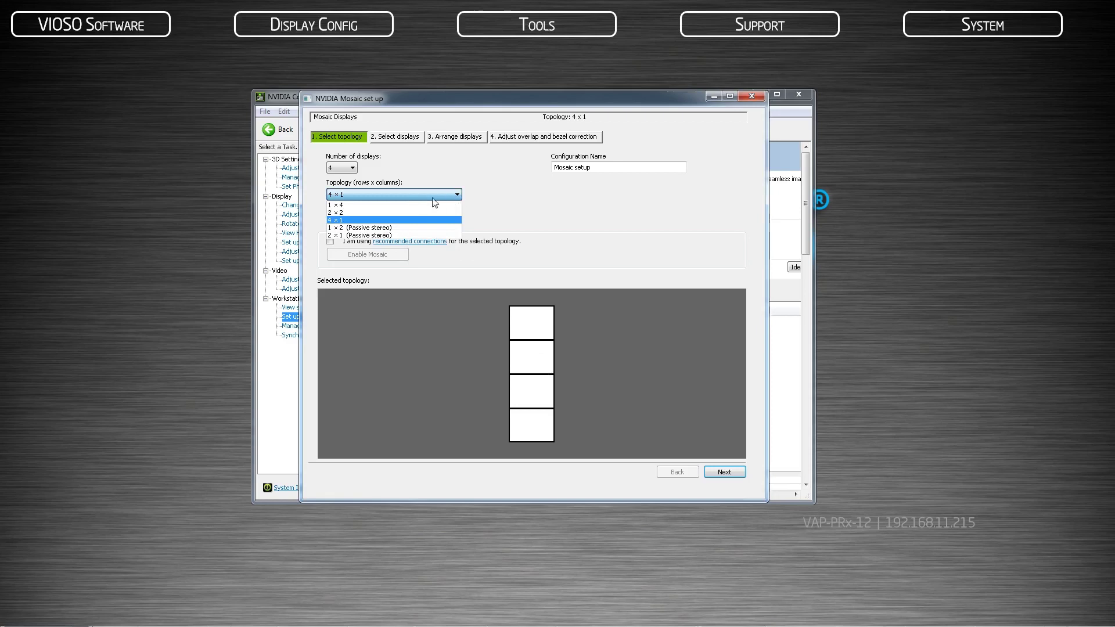
click(407, 213)
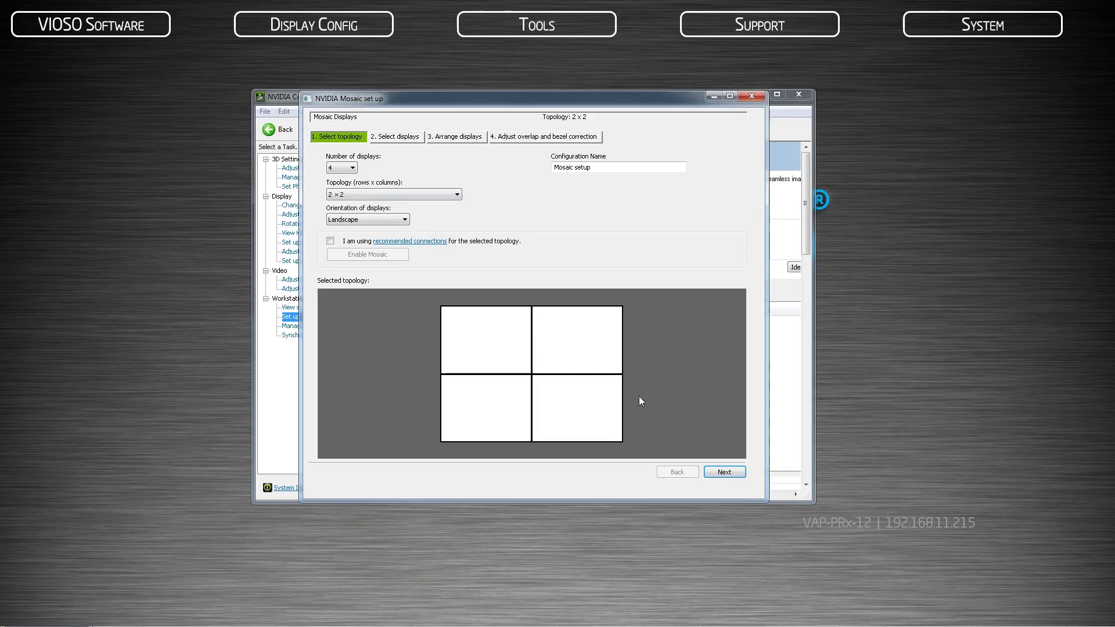
Step: Use the four Optoma WXGA displays instead of the VE248, keeping 59.81 Hz refresh rate
click(726, 472)
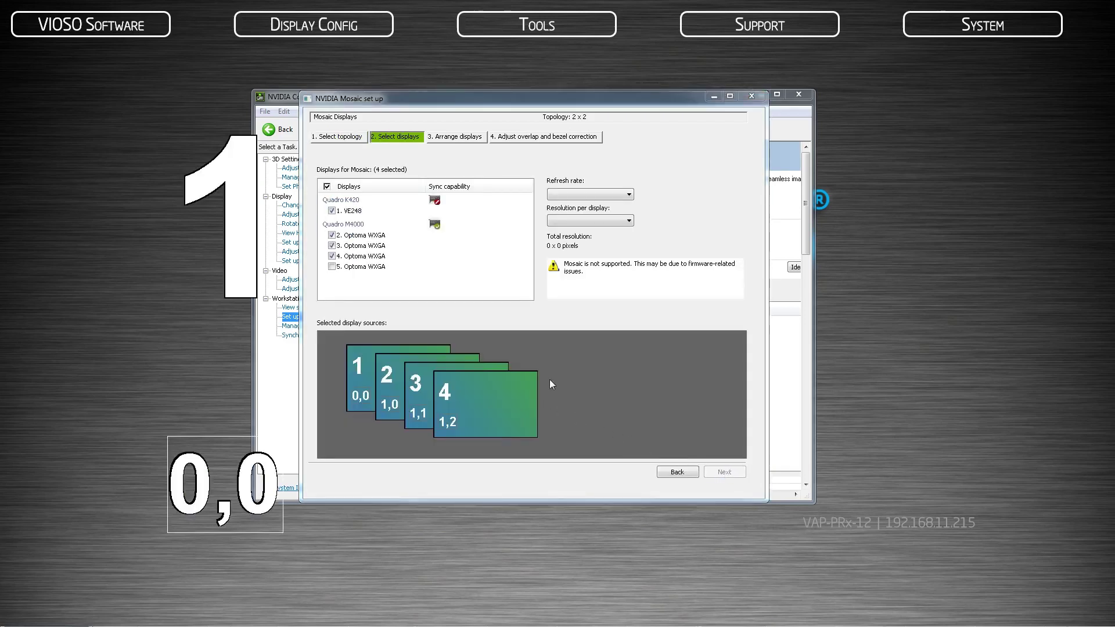
click(332, 211)
click(332, 266)
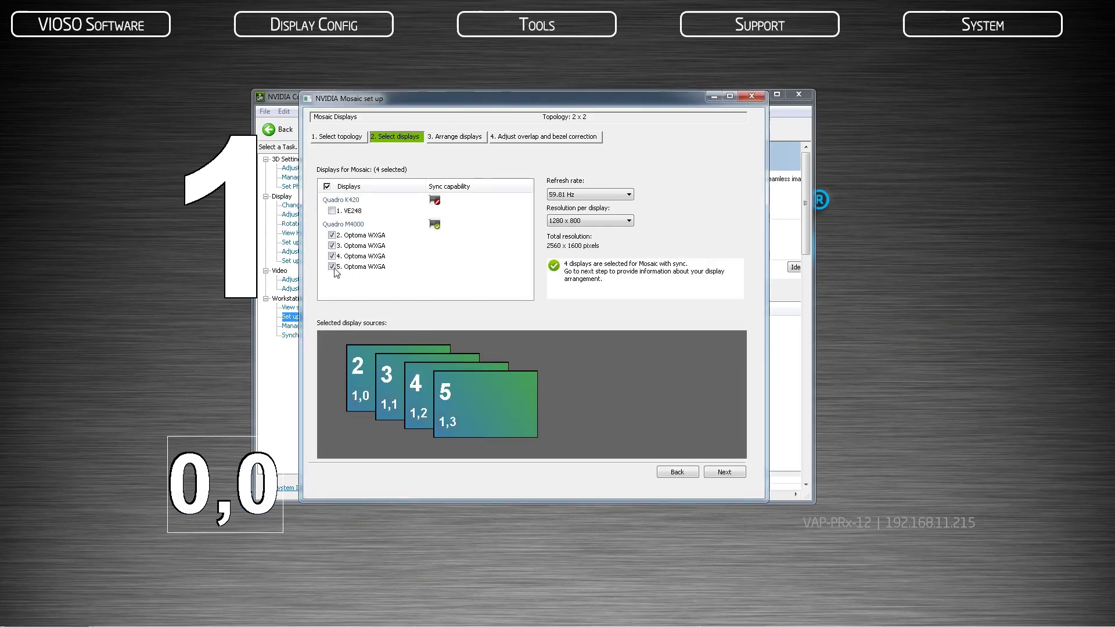
click(628, 194)
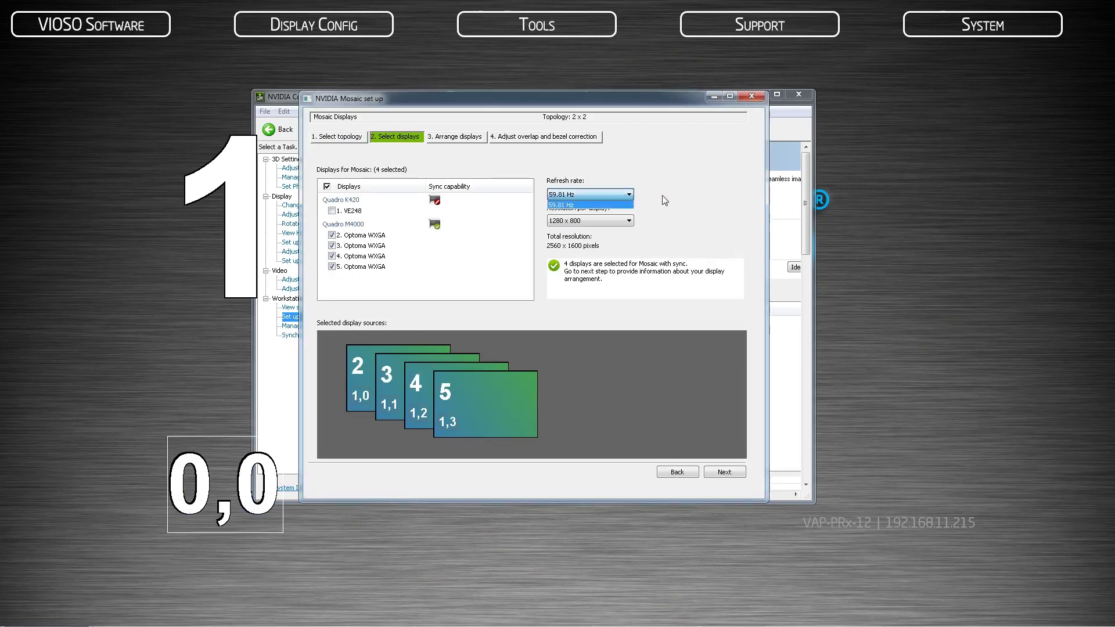
click(627, 221)
click(626, 223)
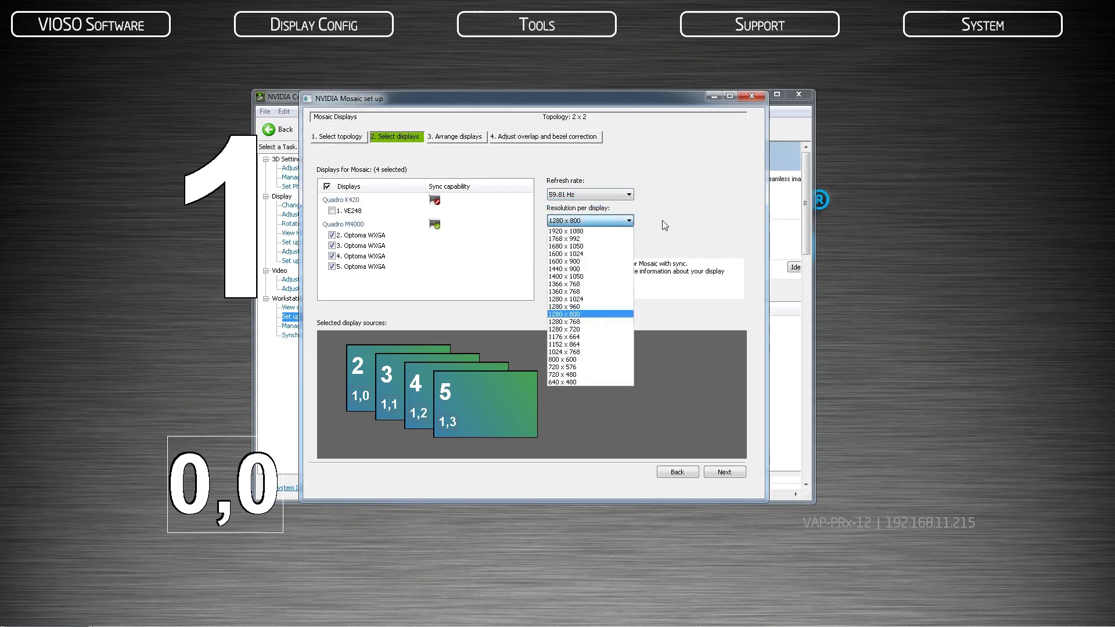
Step: Keep 1280 × 800, place displays 2 and 3 into the 2 × 2 grid, and apply the Mosaic
click(724, 472)
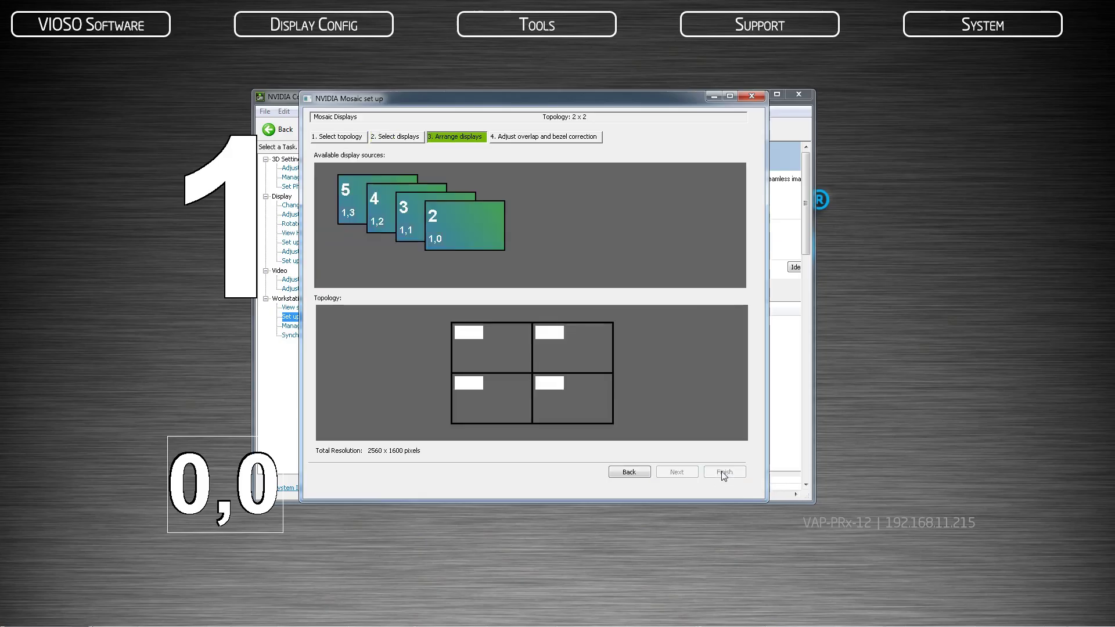
drag(464, 218, 572, 342)
drag(398, 197, 573, 398)
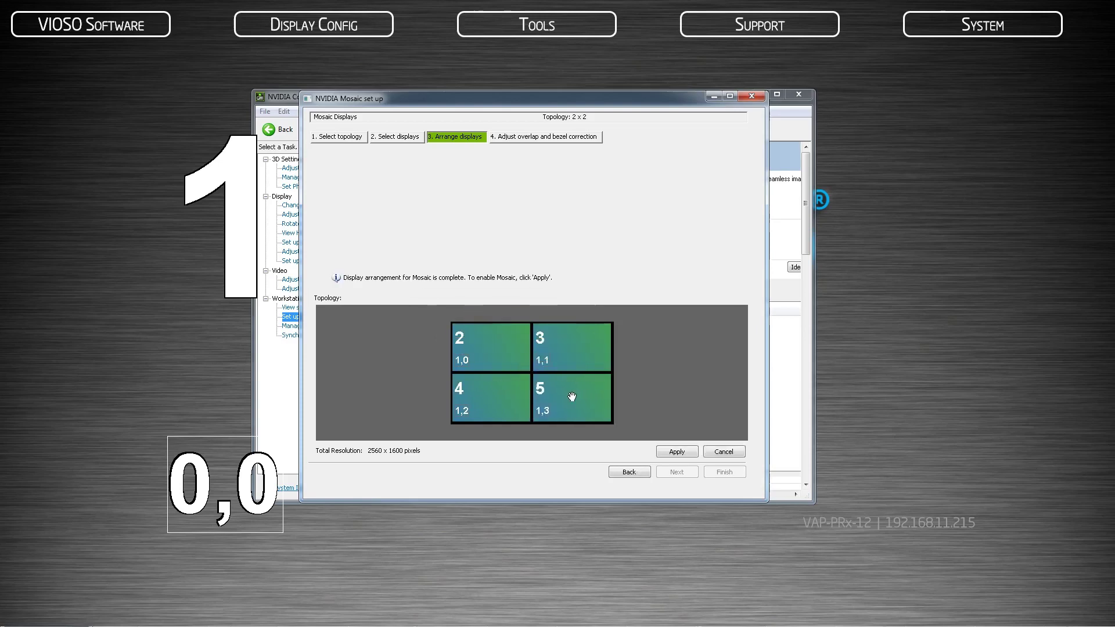
click(683, 453)
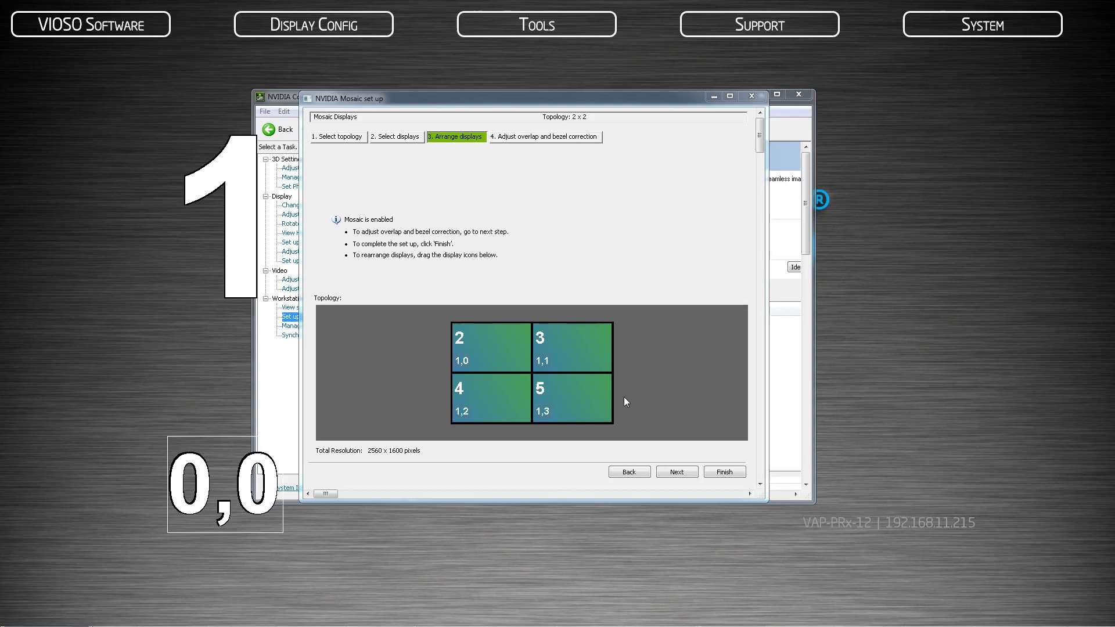
Step: Finish the Mosaic setup wizard
click(723, 470)
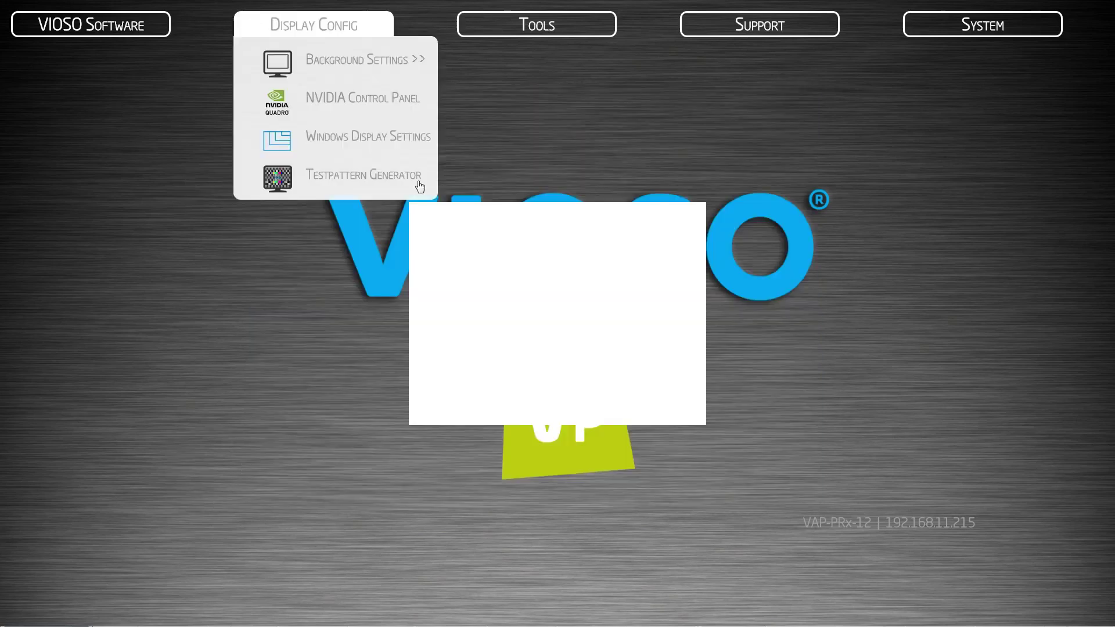